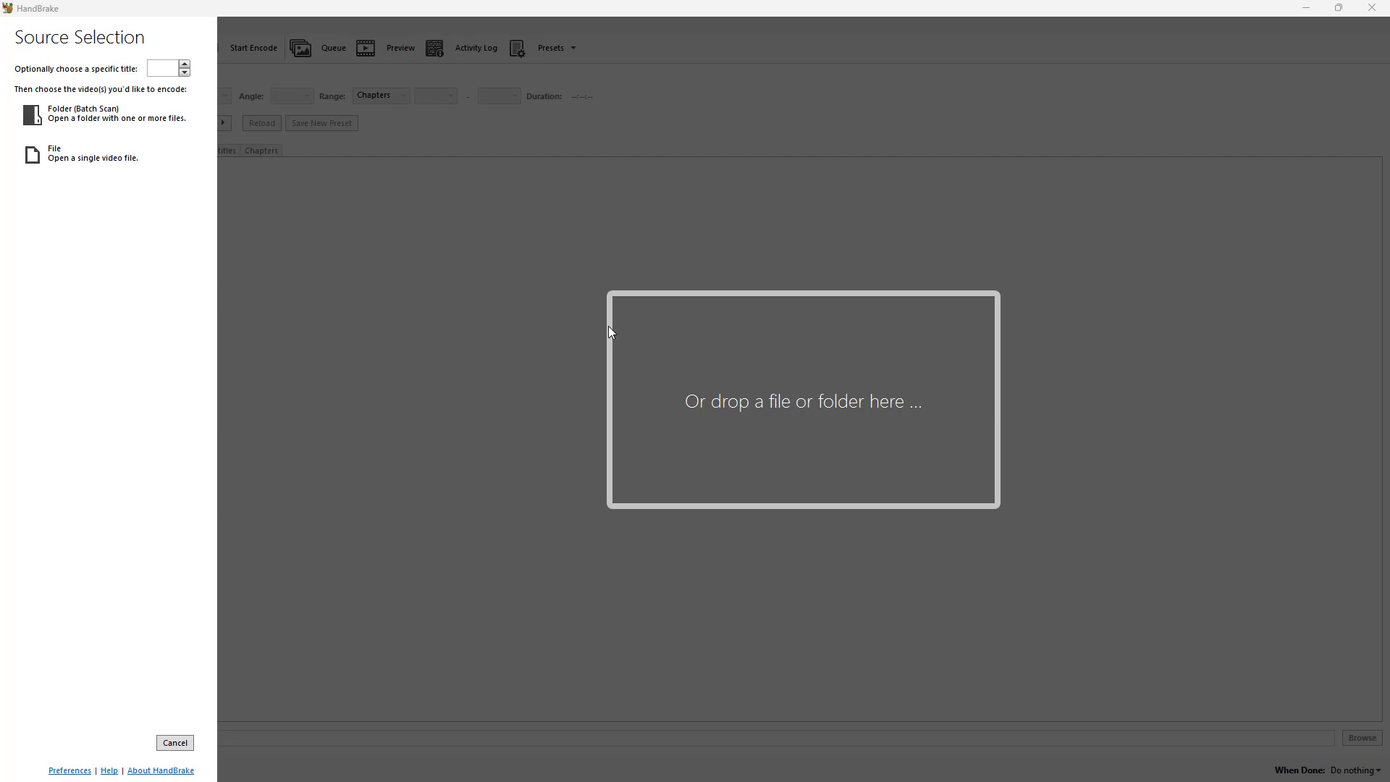
Step: Open the video file production ID_4763826.mp4 from the Videos folder as the encoding source
click(122, 158)
scroll(459, 260, down, 15)
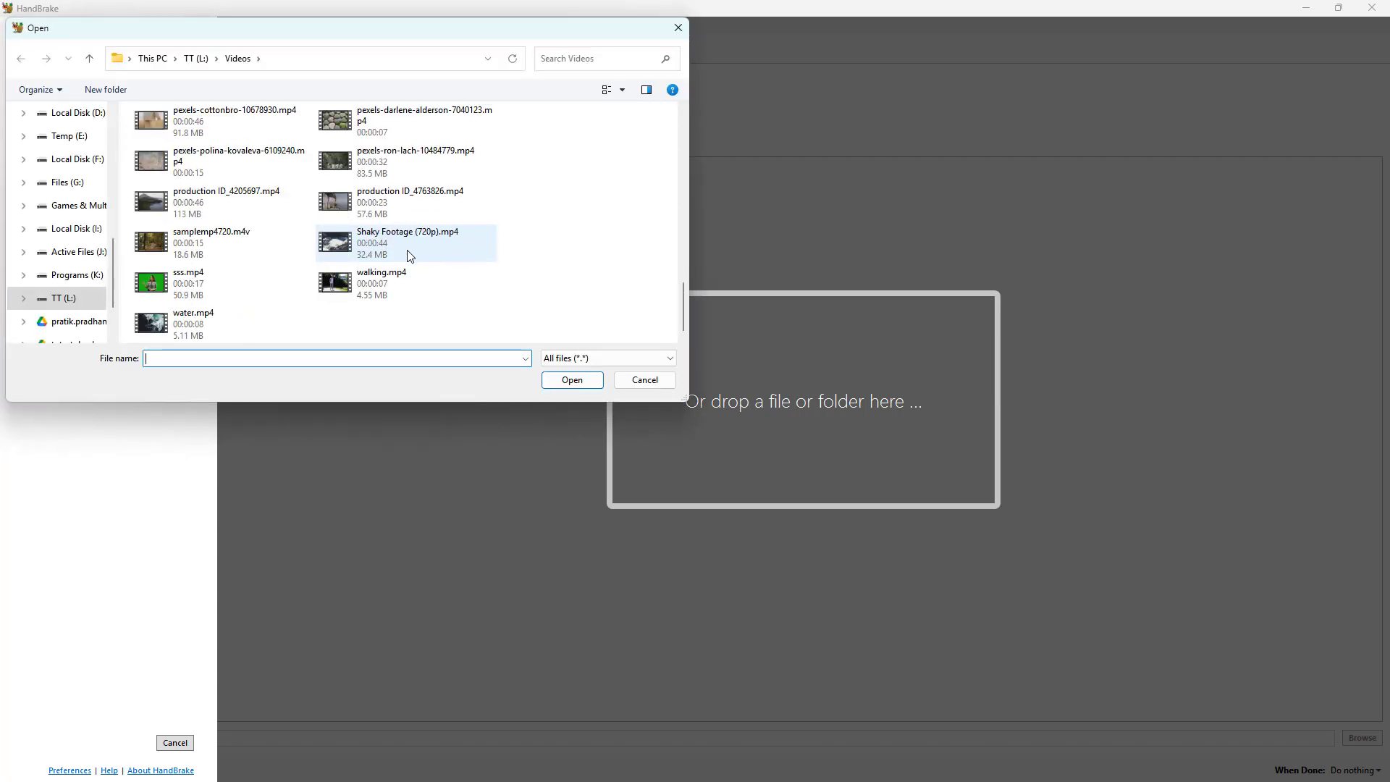
double_click(395, 202)
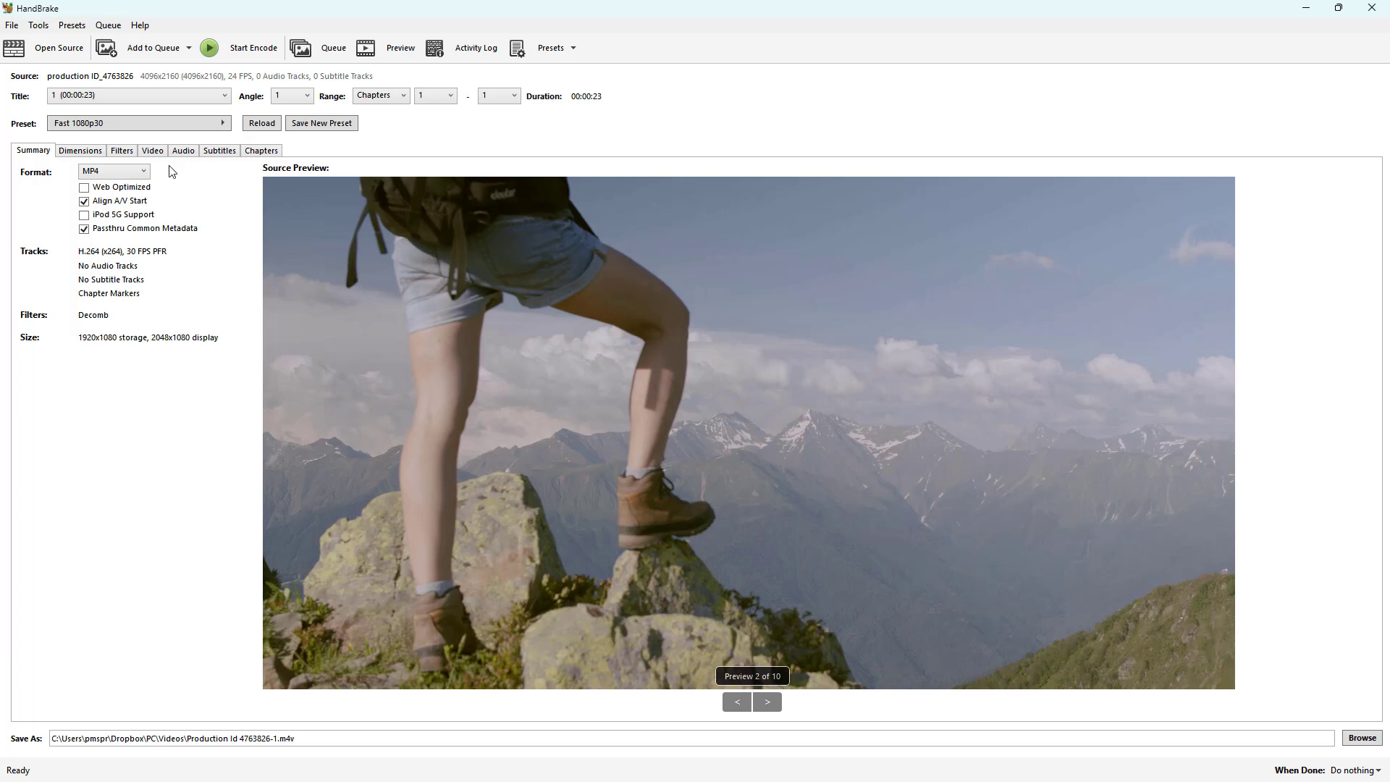
Step: Raise the video's constant quality to RF 6.5
click(154, 152)
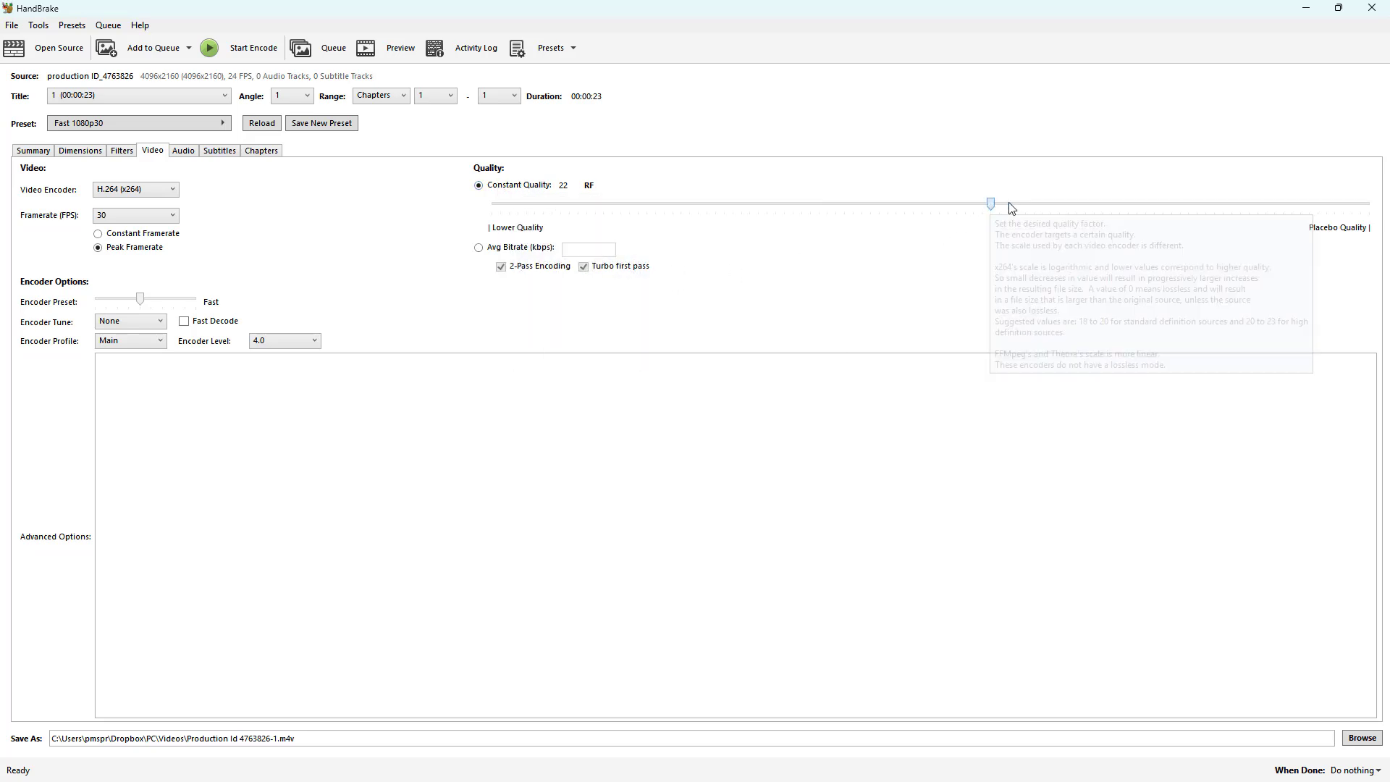
drag(1011, 208, 1226, 215)
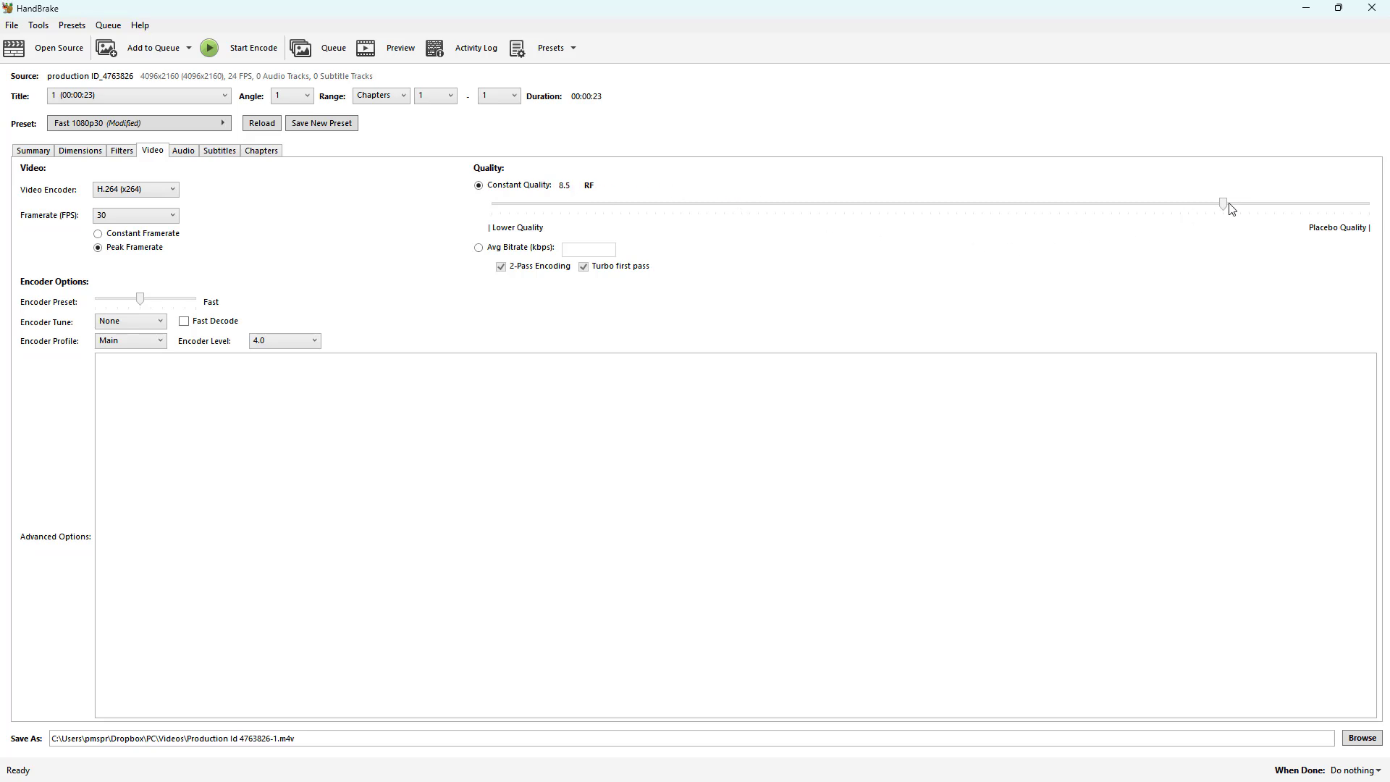
drag(1224, 205, 1262, 212)
Step: Switch the video quality control to average bitrate and set it to 100 kbps
click(487, 248)
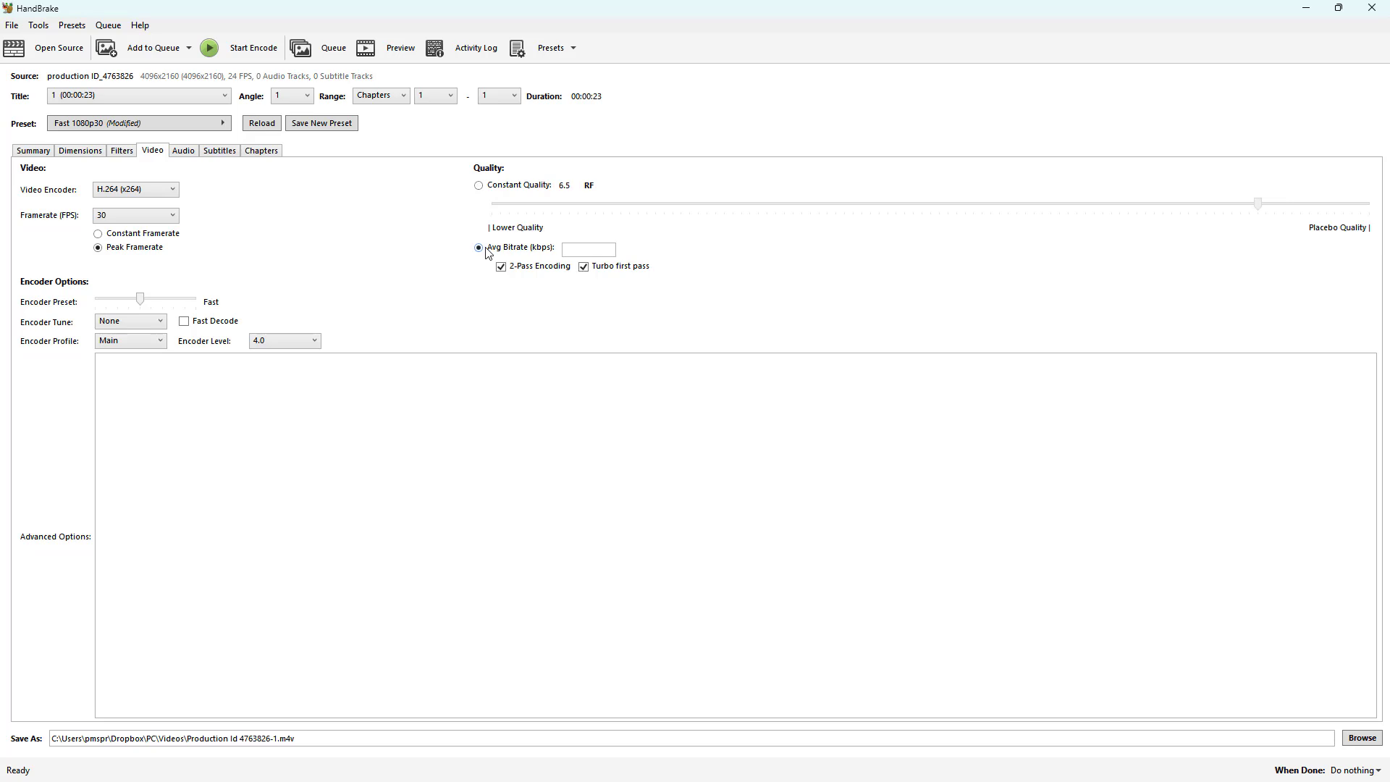
click(572, 248)
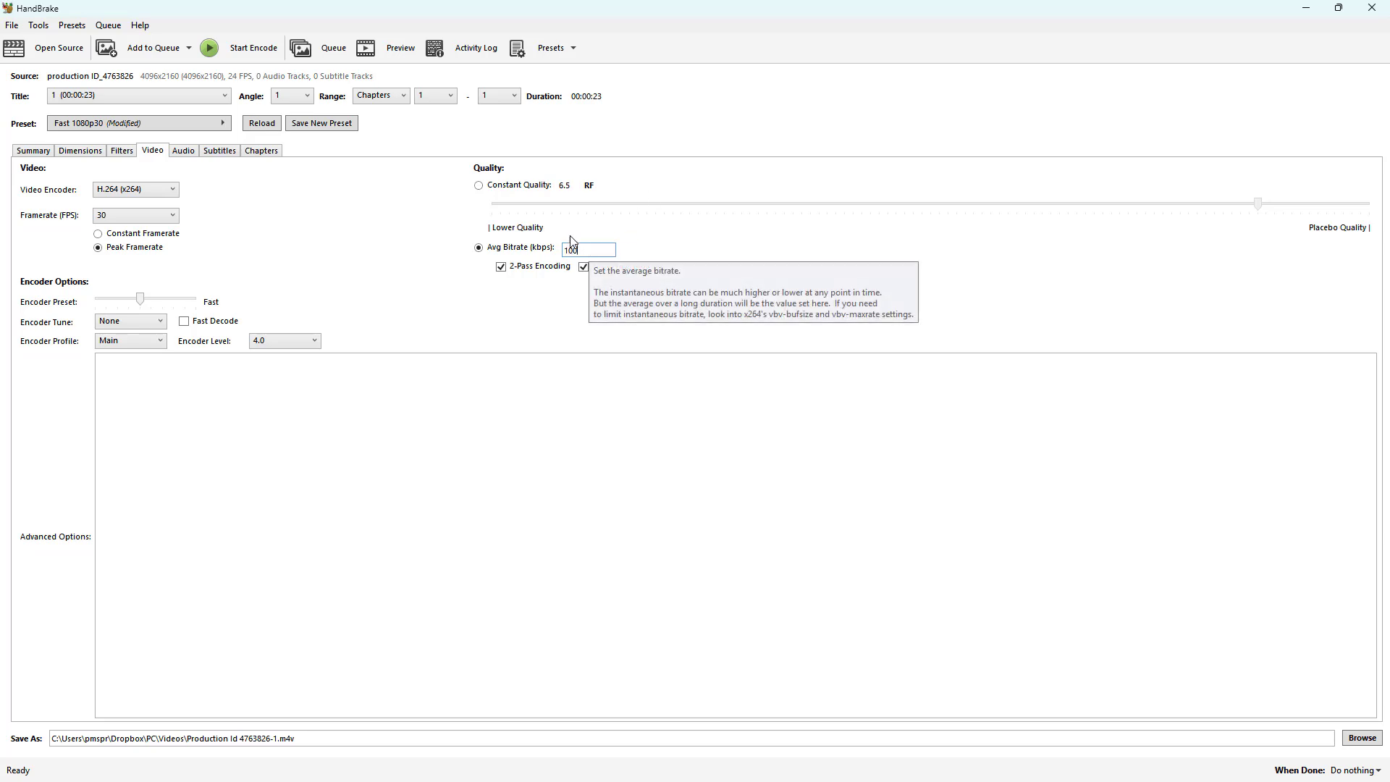
click(42, 151)
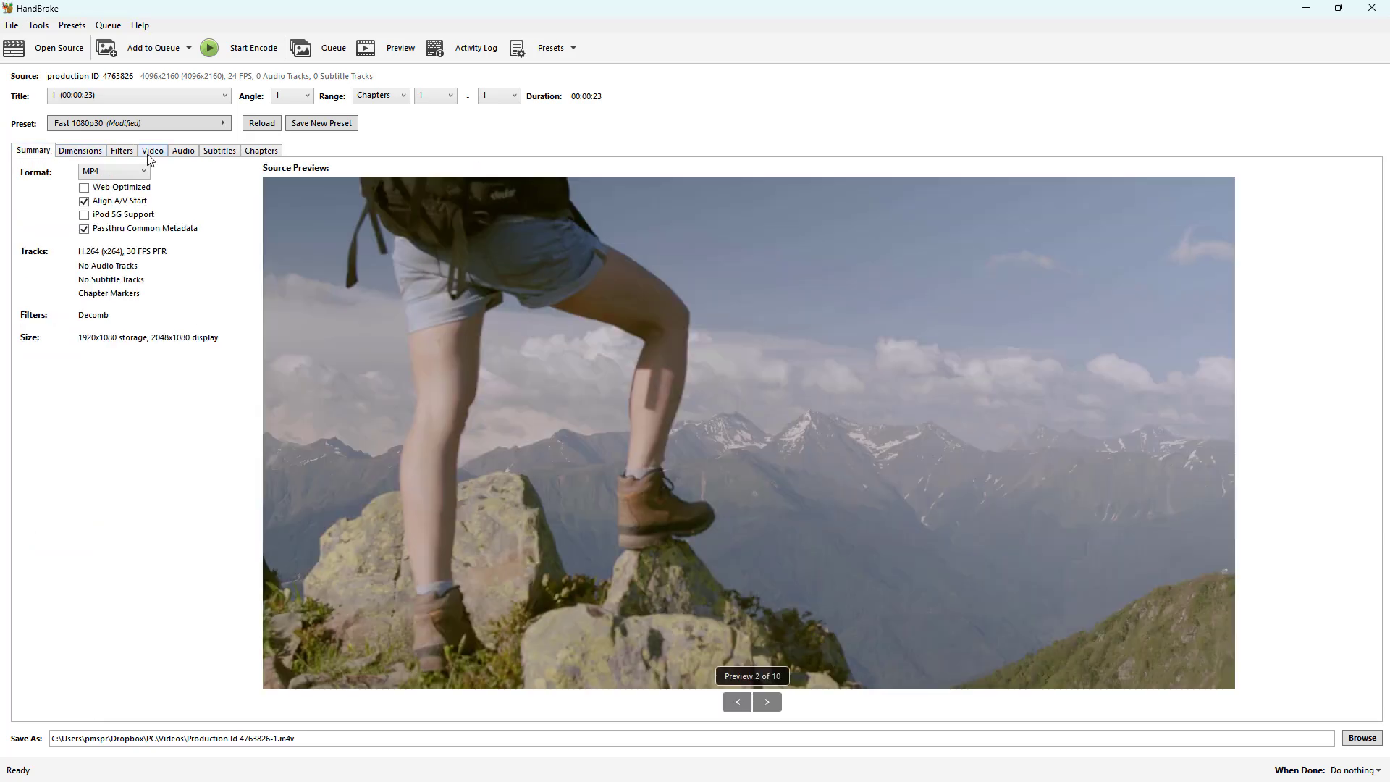
click(150, 155)
click(42, 154)
click(158, 152)
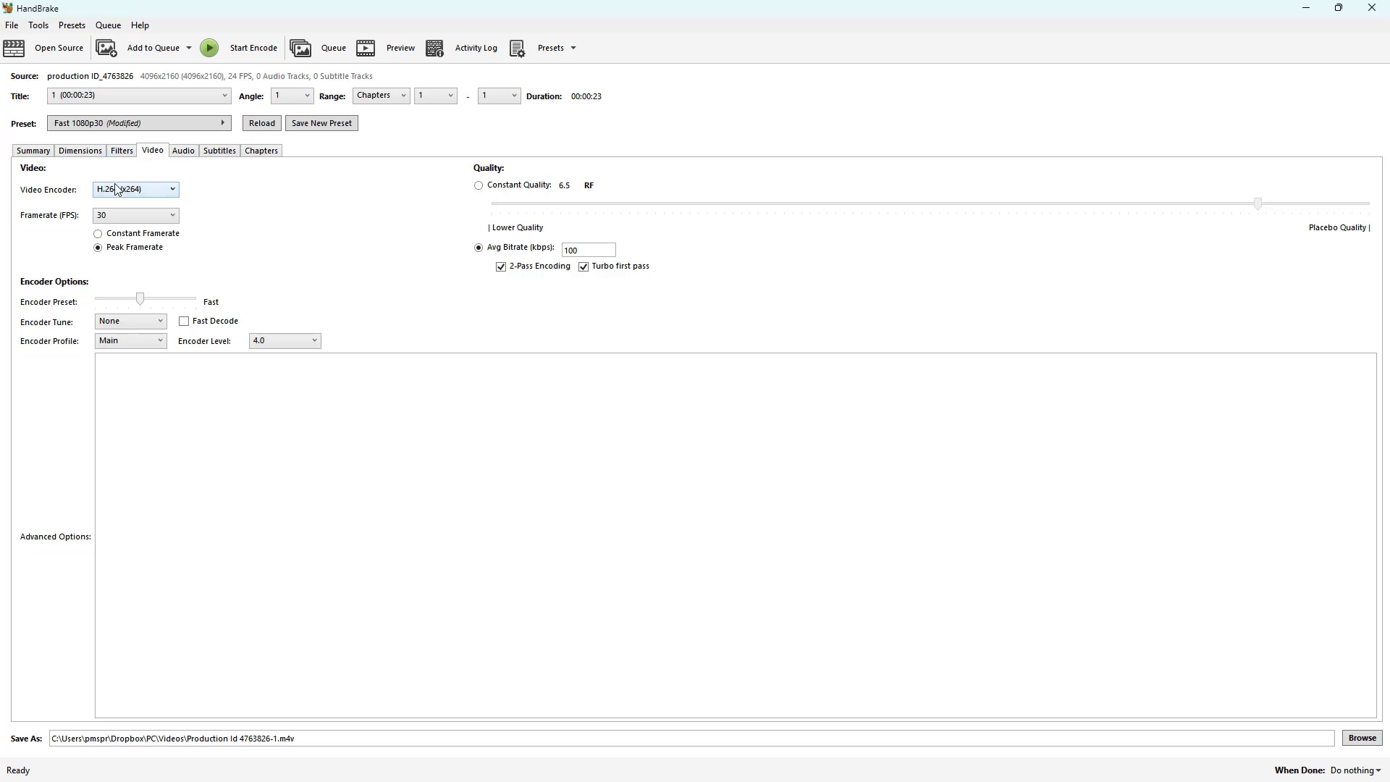
Step: Choose the Exports folder inside Videos on the TT (L:) drive as the output destination
click(29, 154)
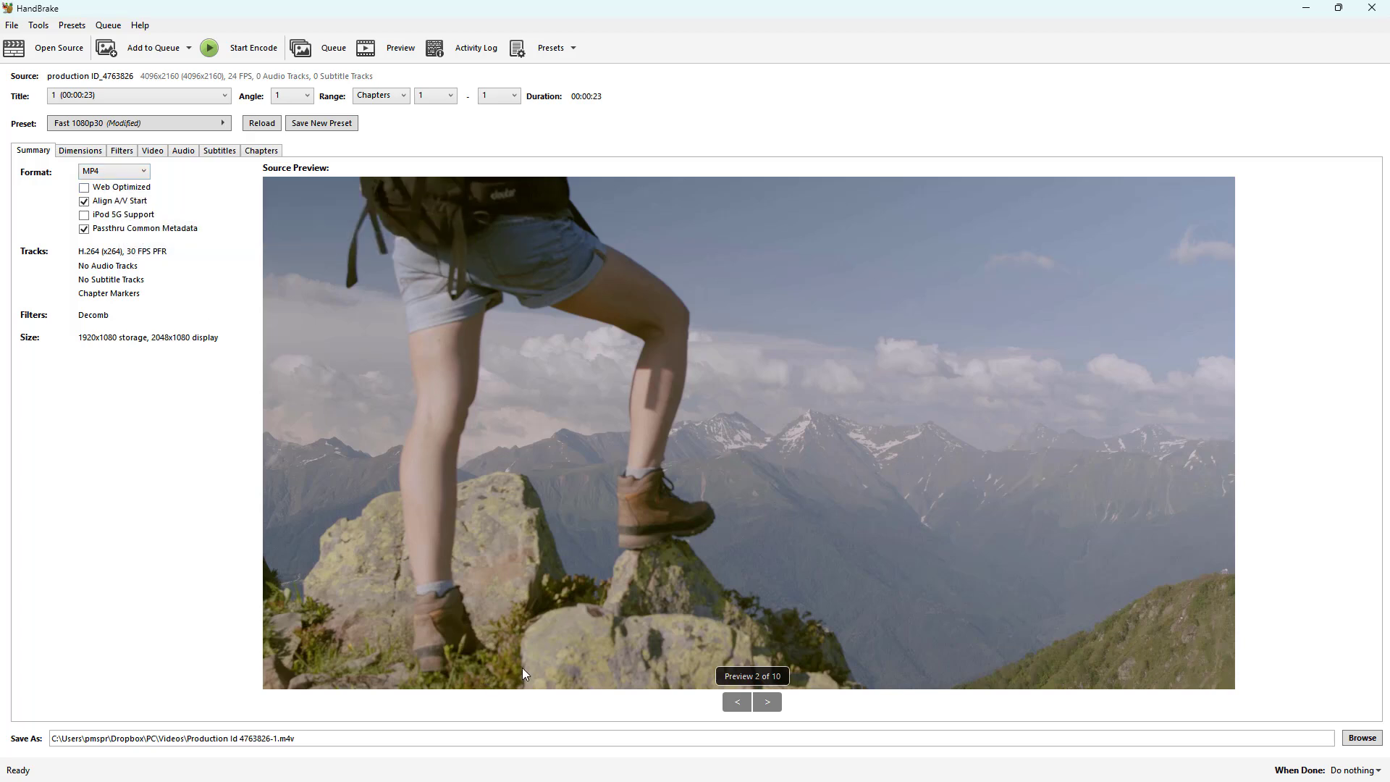
click(1361, 738)
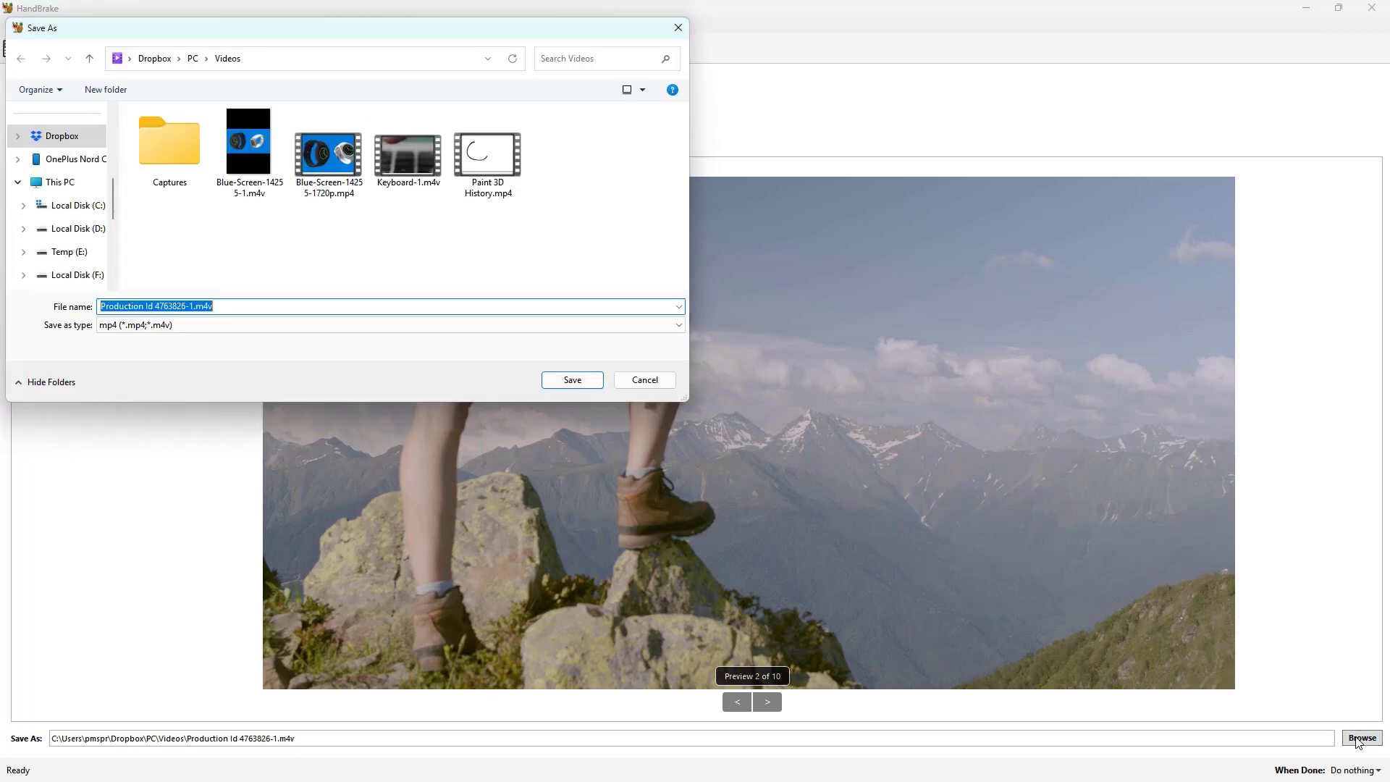
scroll(97, 155, down, 4)
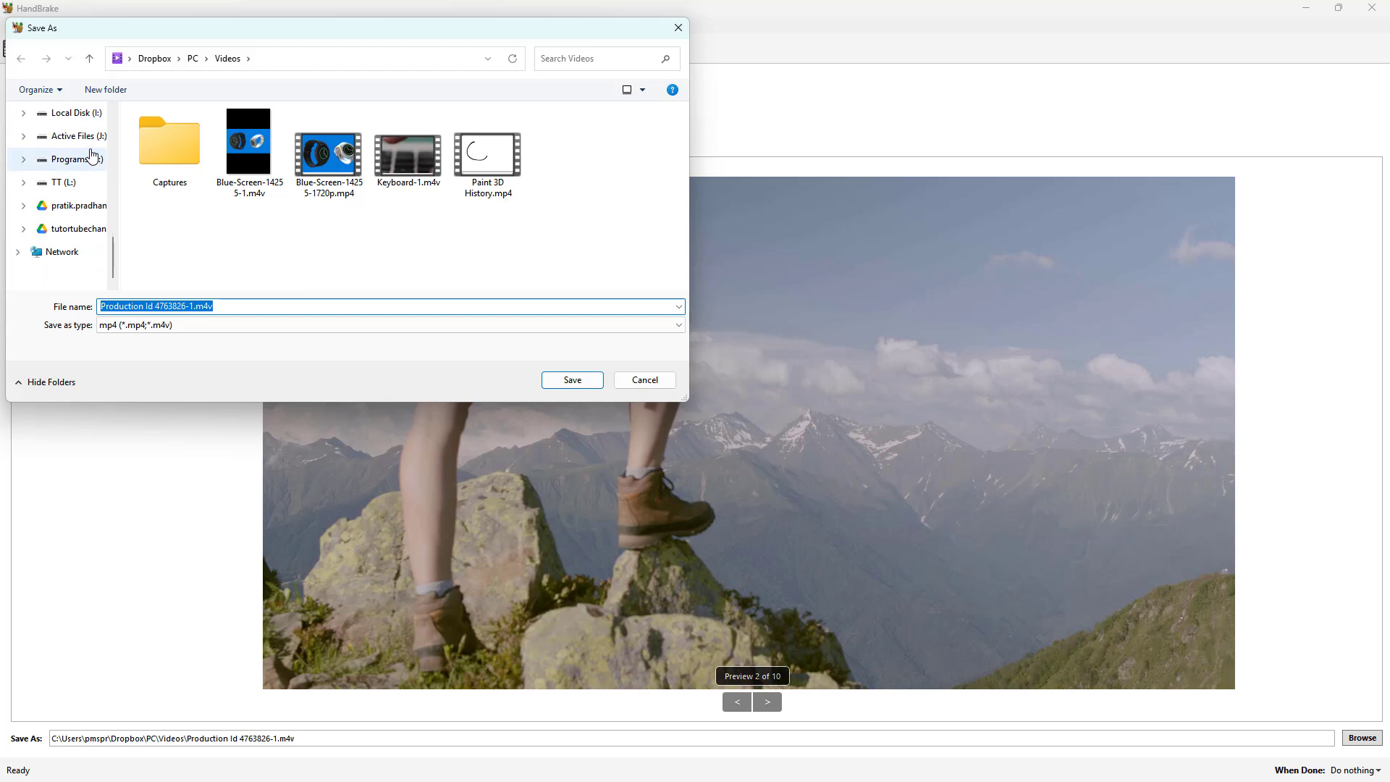
click(342, 146)
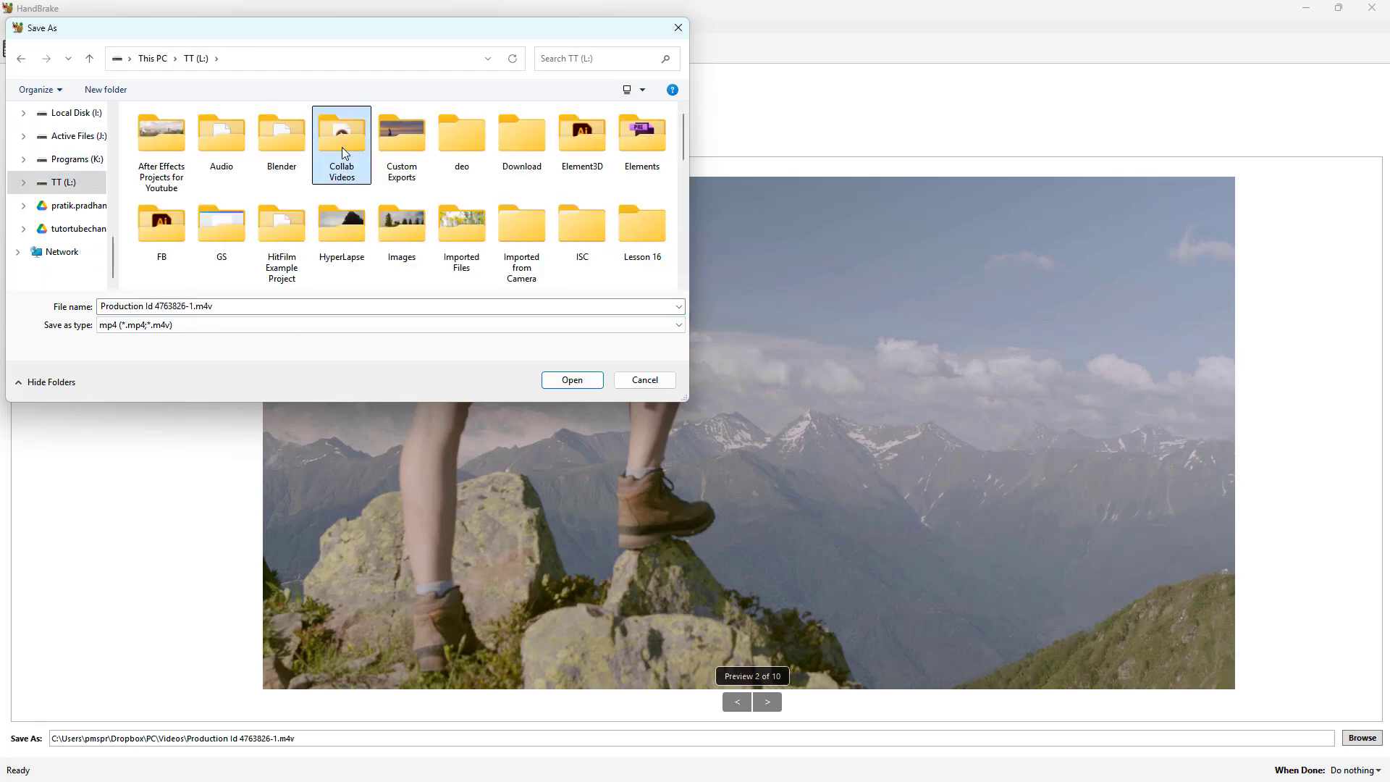
key(v)
double_click(596, 132)
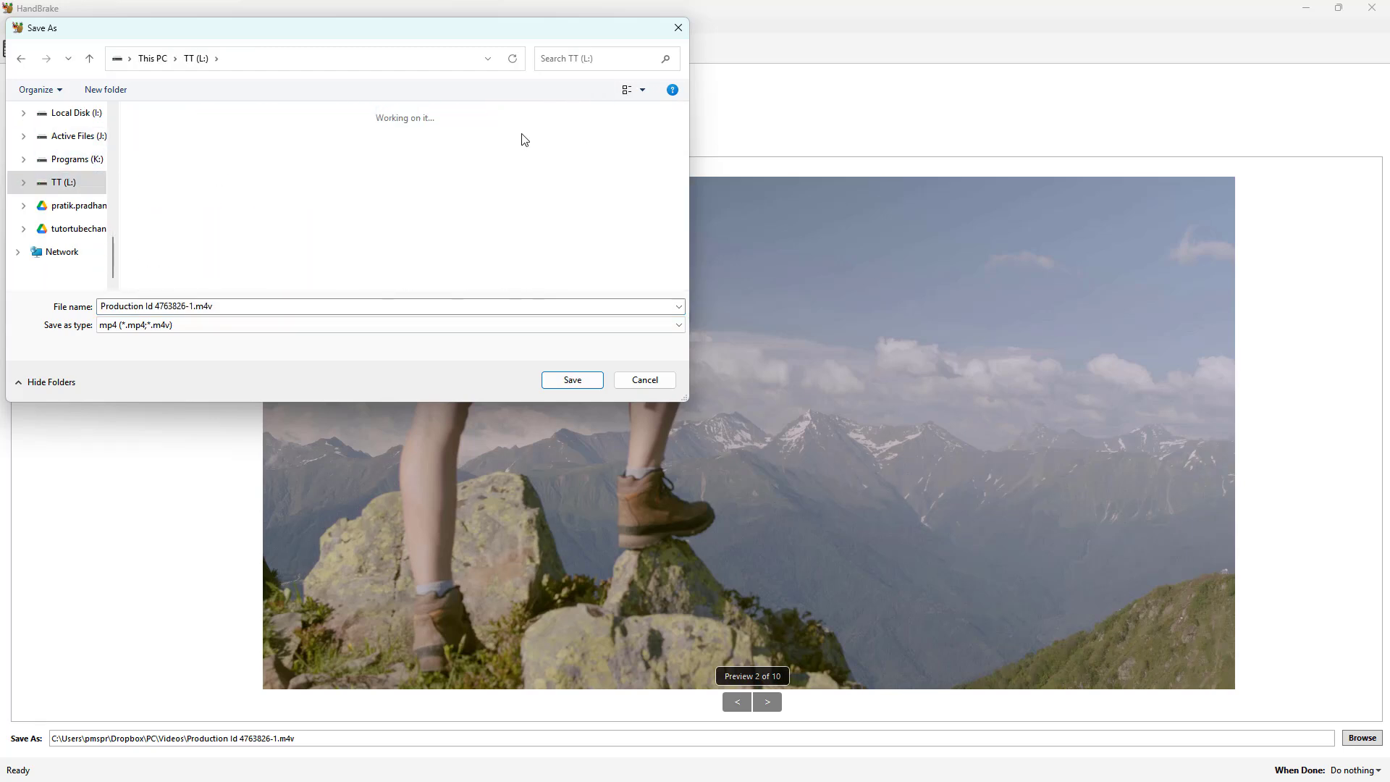
double_click(196, 129)
Step: Name the output file lowquality.mp4 and save the destination
click(203, 305)
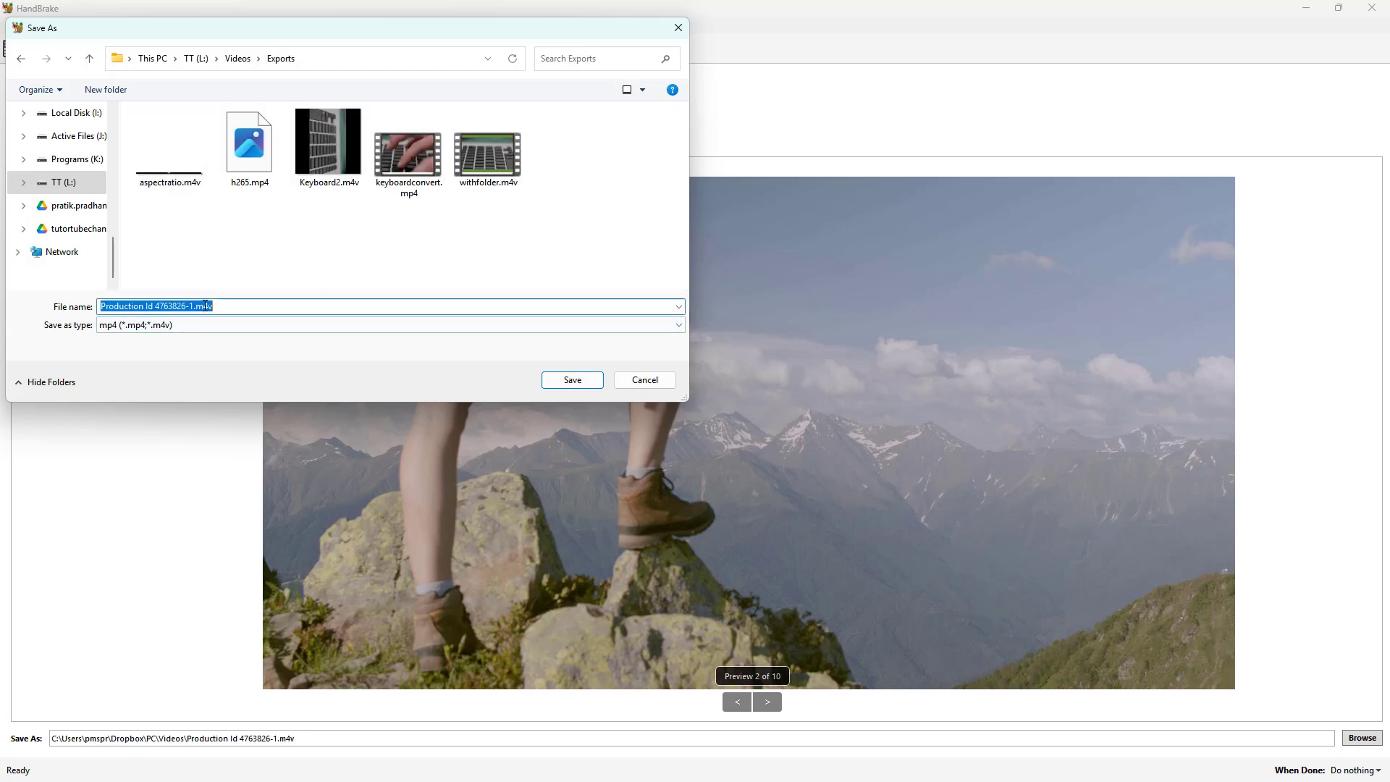
text(lowqualtu)
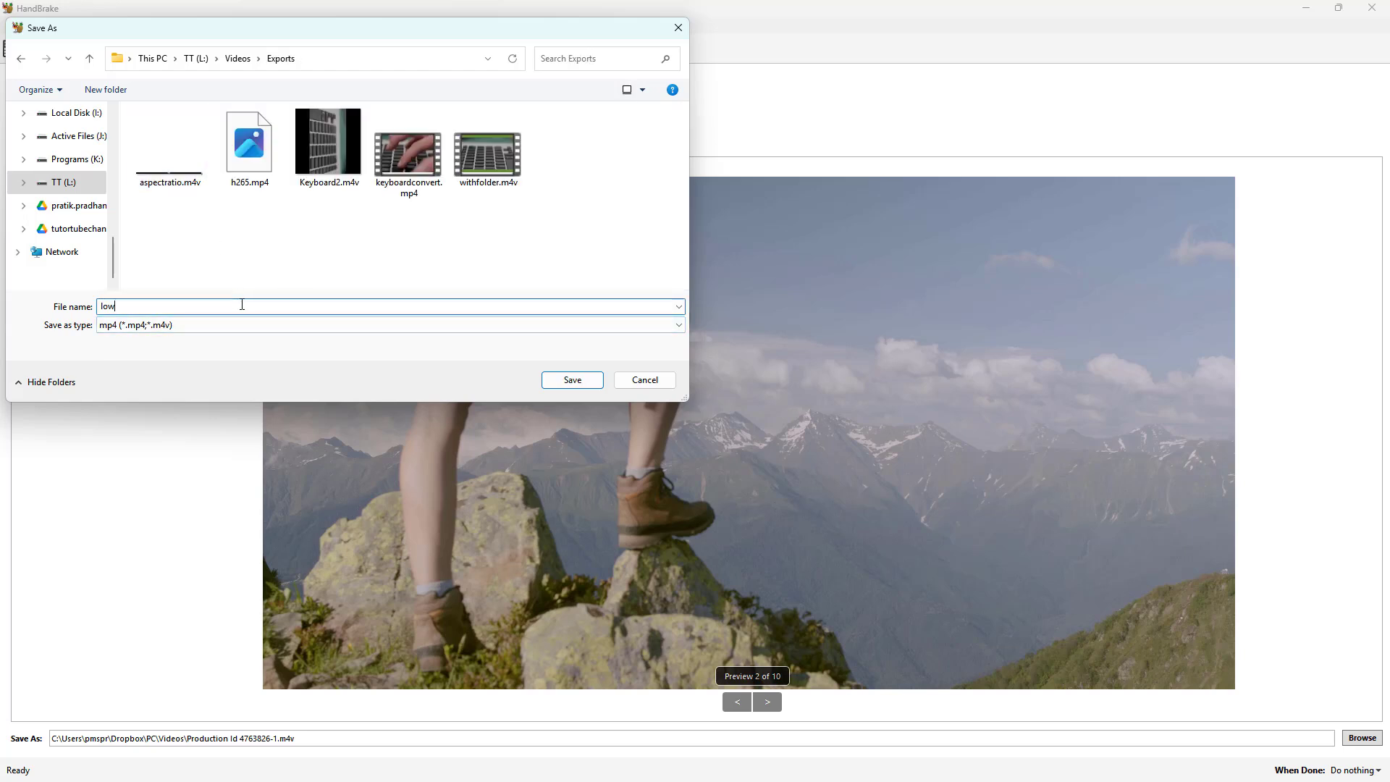
key(BackSpace)
key(BackSpace)
text(ity.m)
click(571, 381)
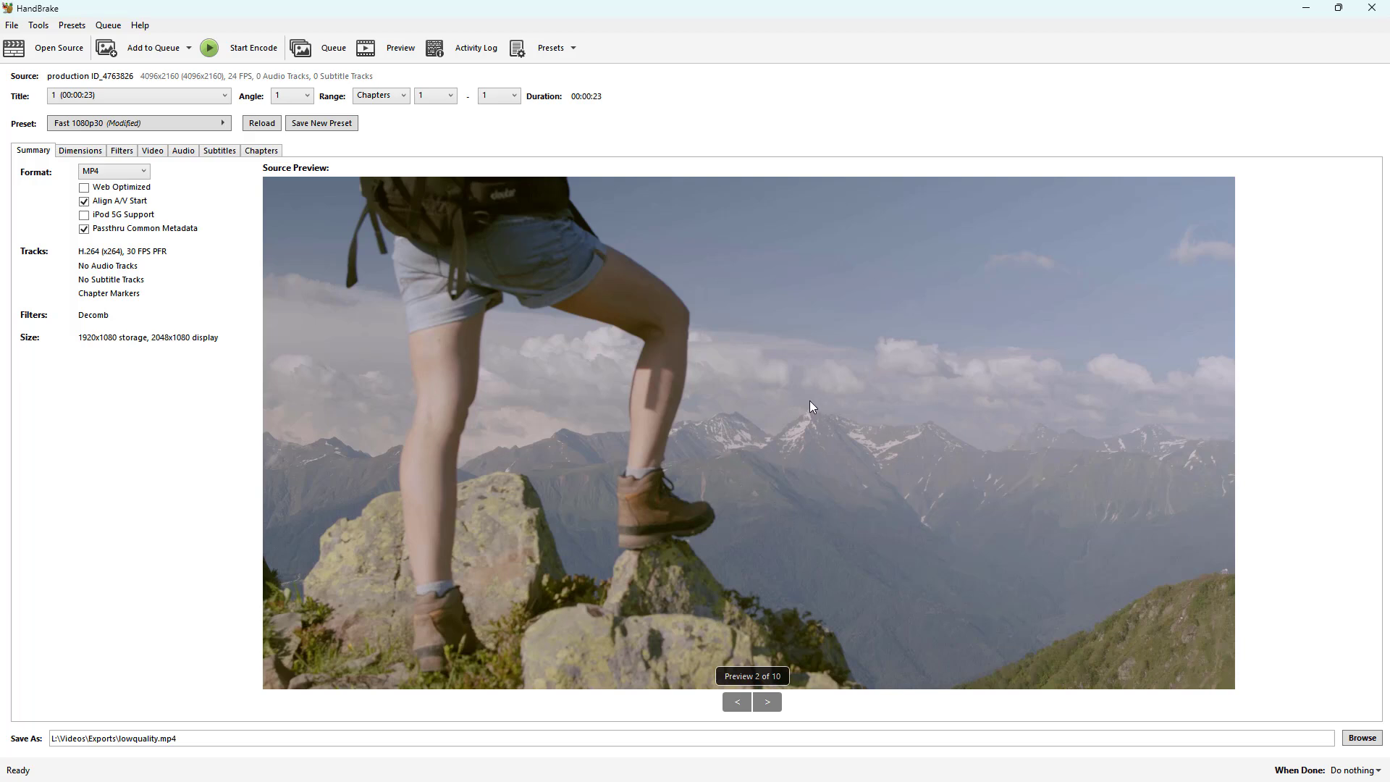
Step: Start encoding the video and advance the source preview to the next frame
click(234, 55)
click(772, 701)
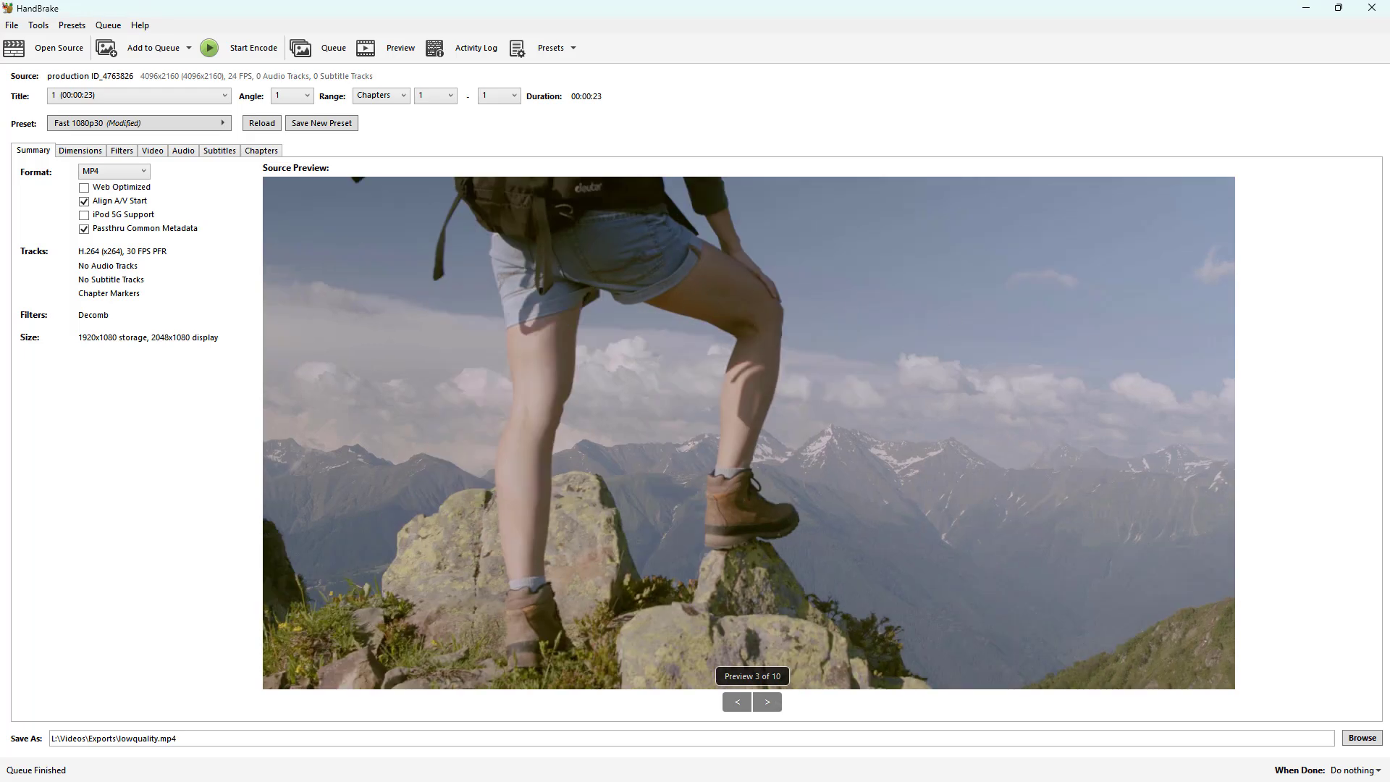
Step: Play lowquality.mp4 from the Exports folder in File Explorer, check its picture quality in a maximized player, and close it
drag(1389, 395, 607, 173)
click(698, 399)
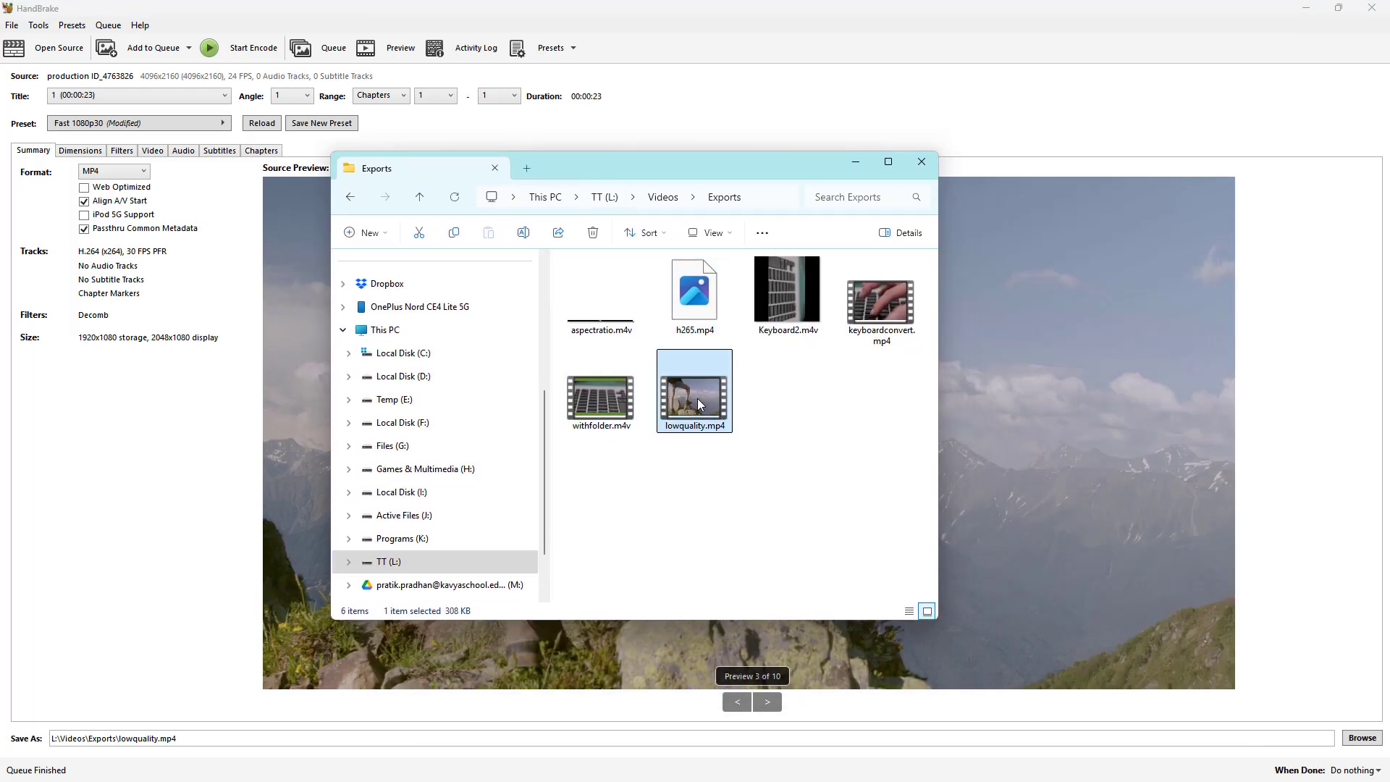
double_click(698, 398)
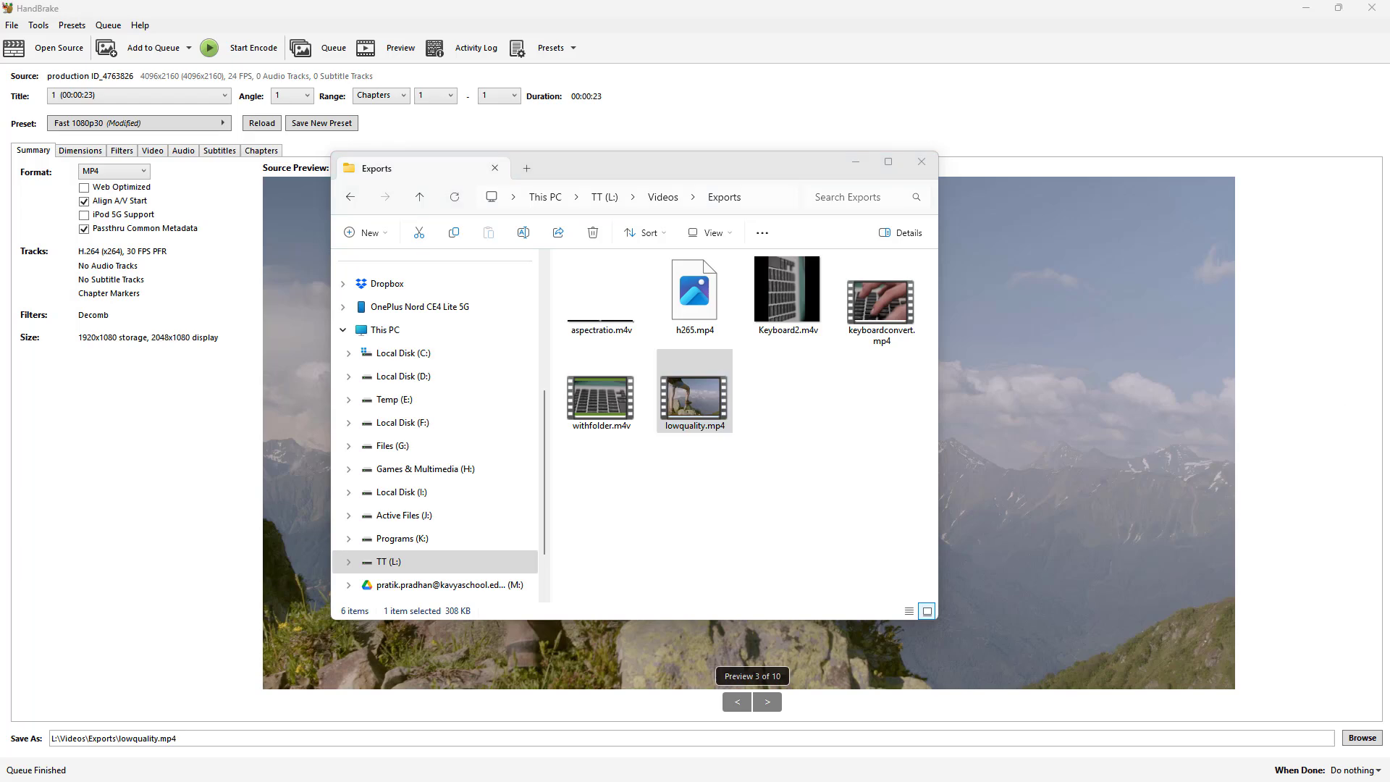
drag(1389, 340, 759, 219)
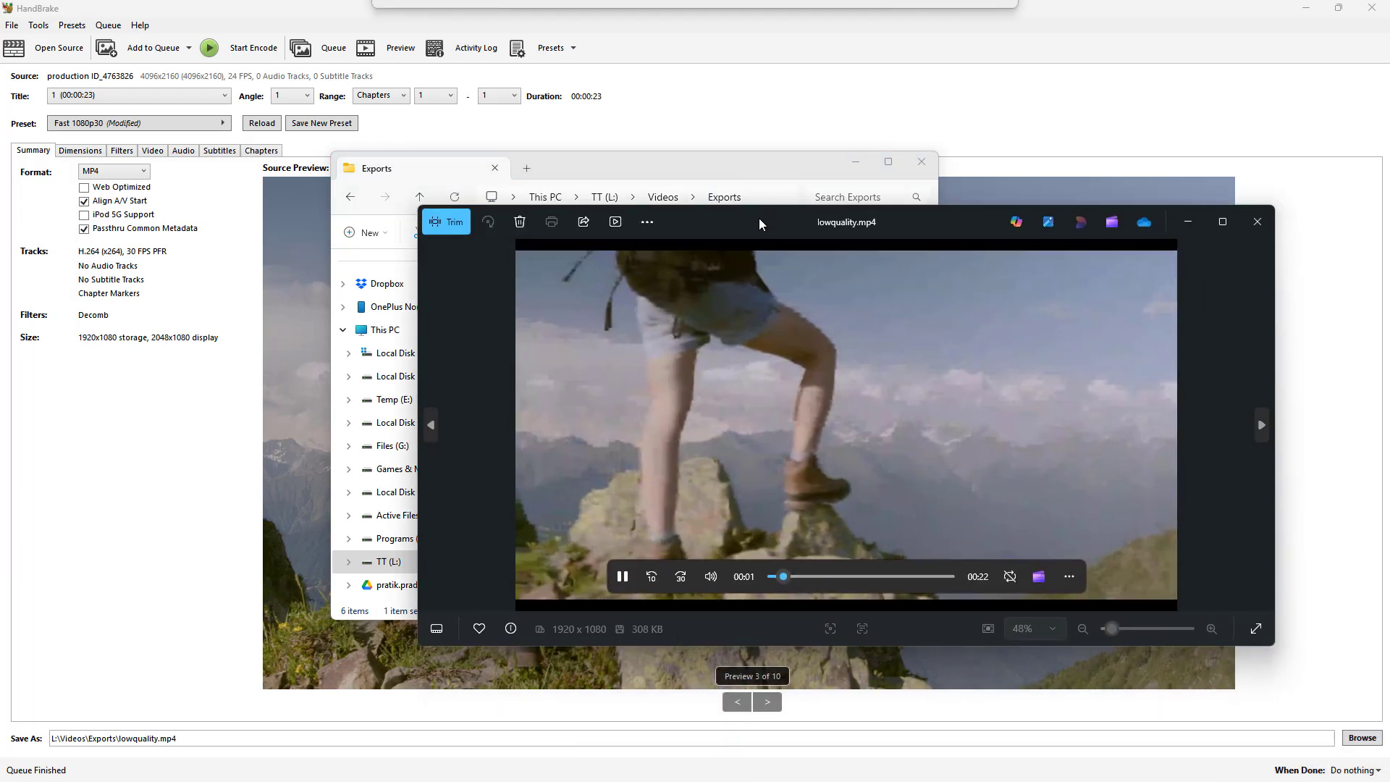
click(754, 370)
click(1222, 221)
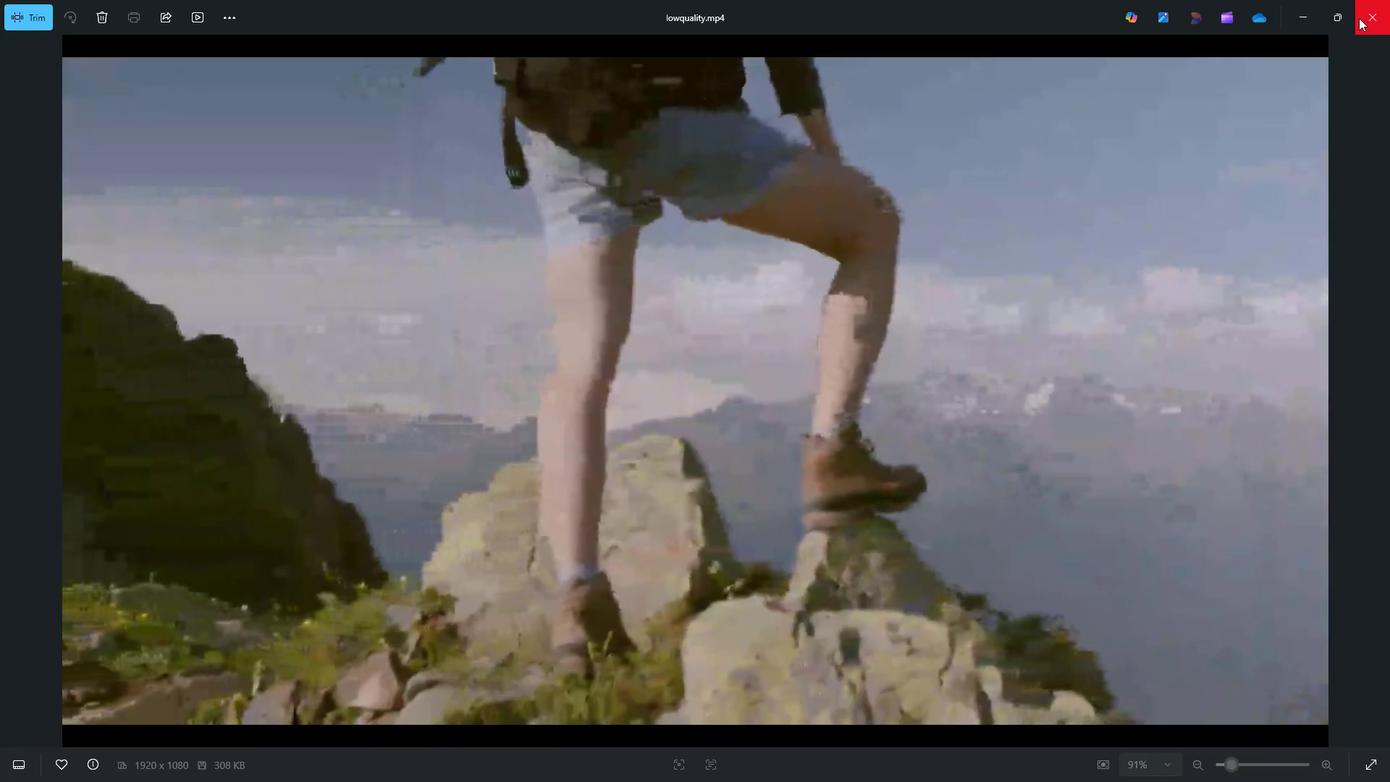
click(1361, 23)
Step: Check the file size and the video bitrate details in the properties of lowquality.mp4
right_click(715, 391)
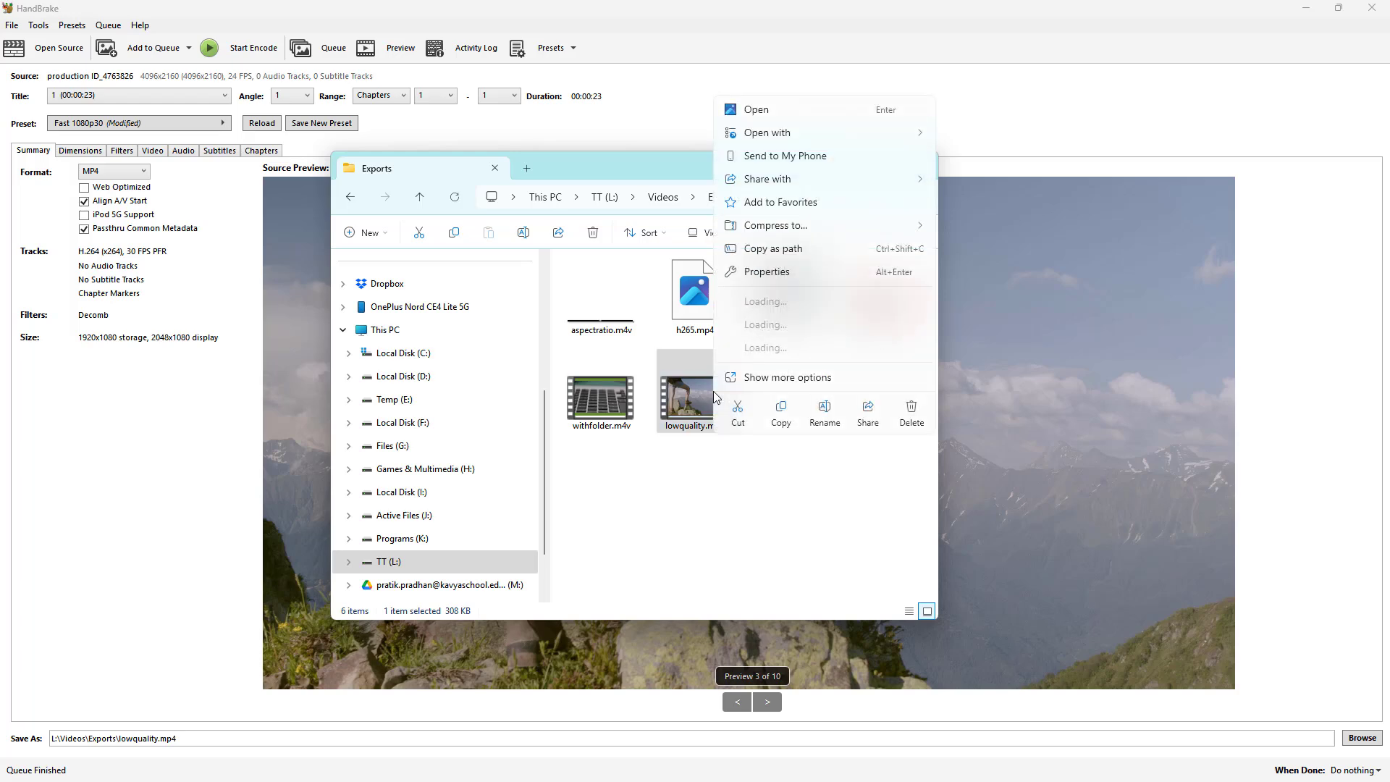
click(775, 381)
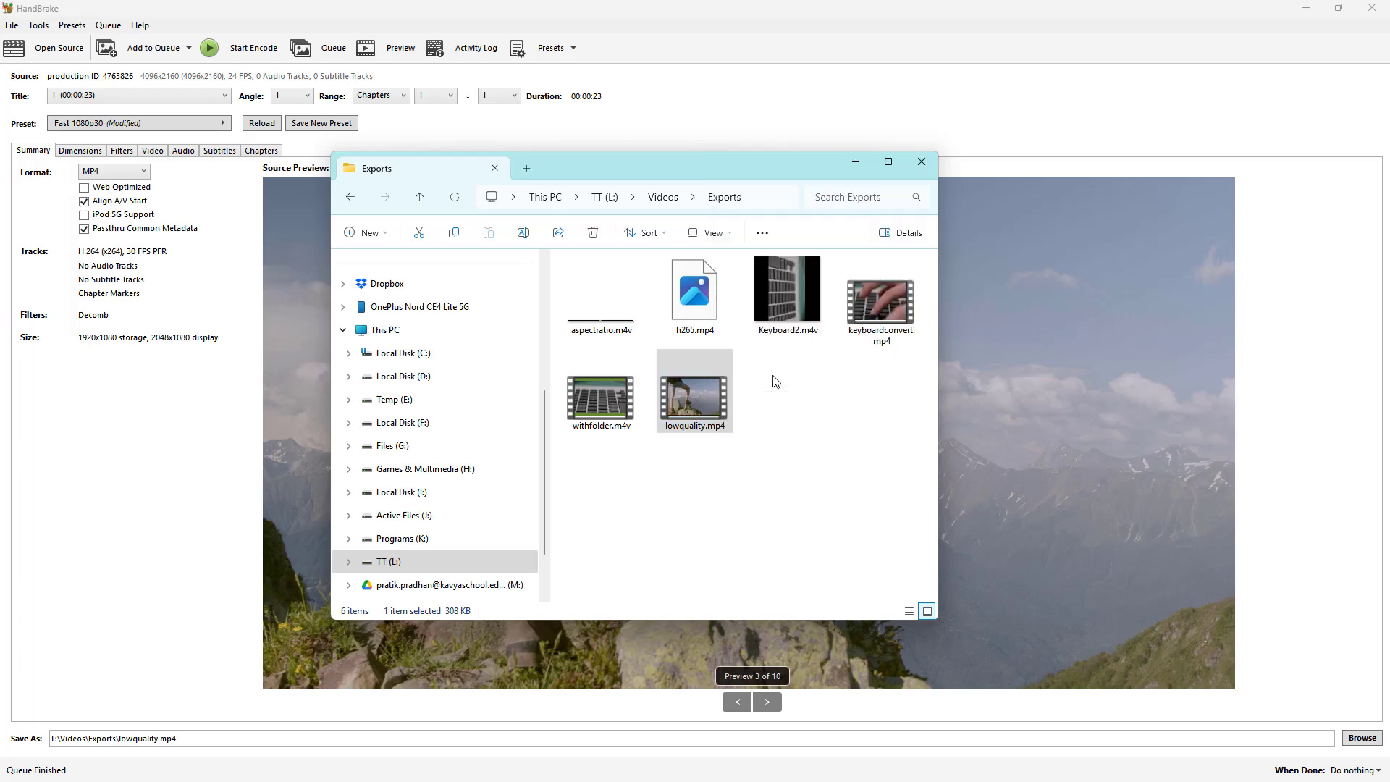
key(shift+F10)
click(769, 732)
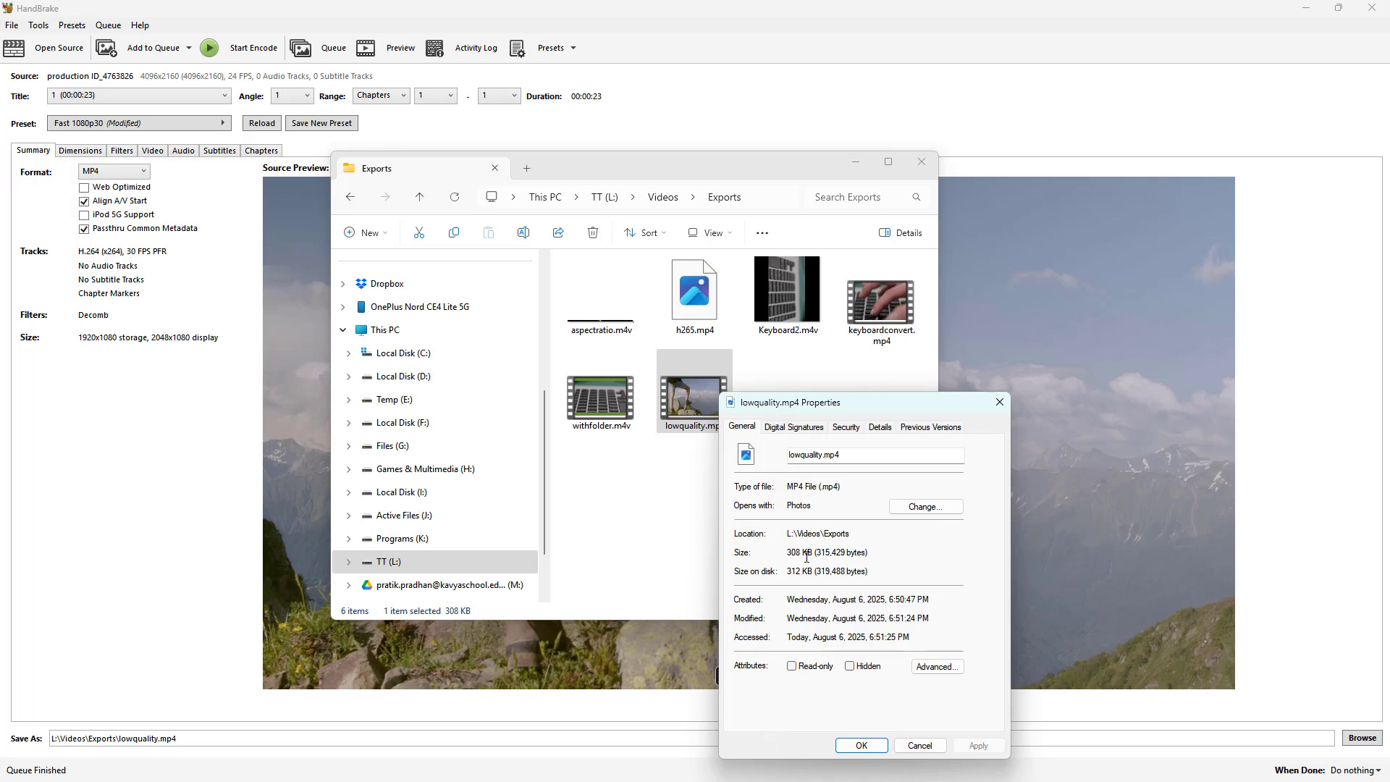
drag(790, 553, 802, 552)
click(881, 427)
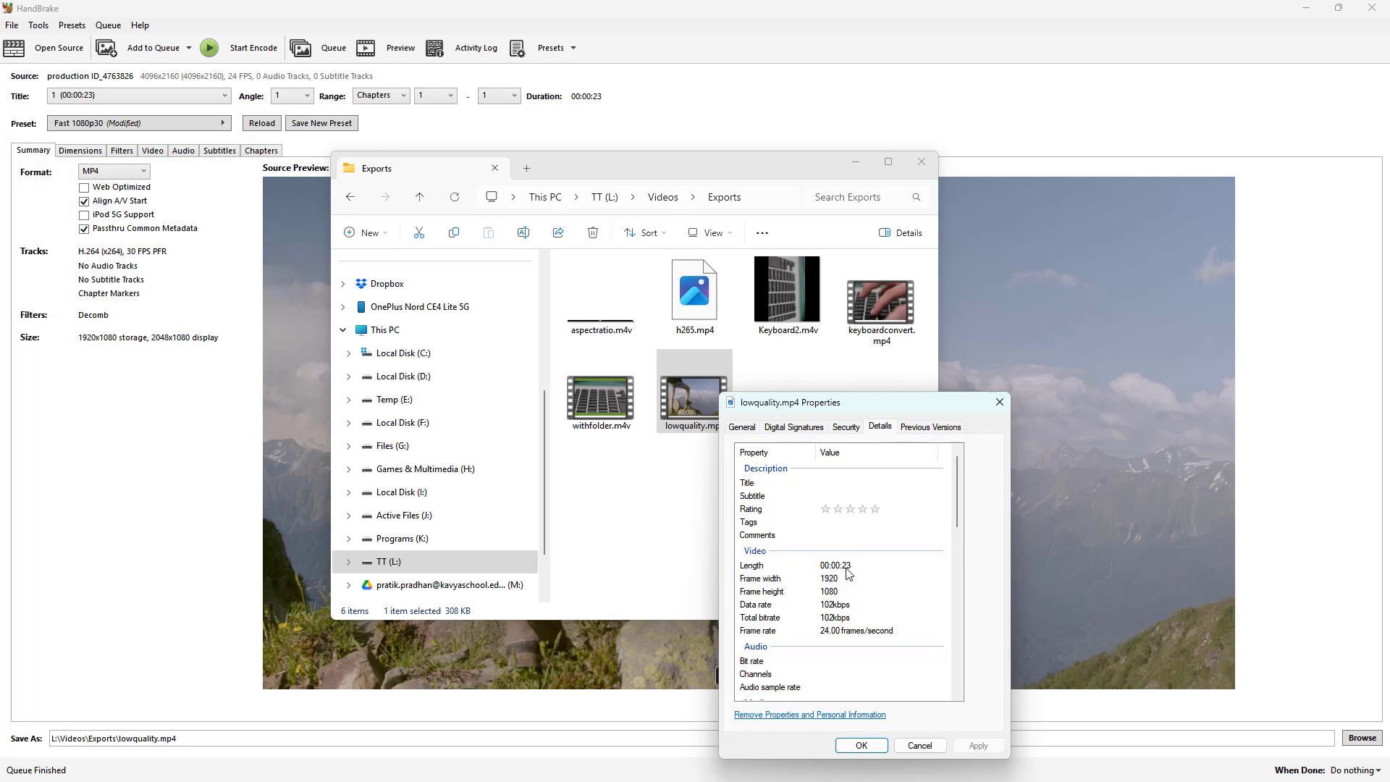
click(1000, 402)
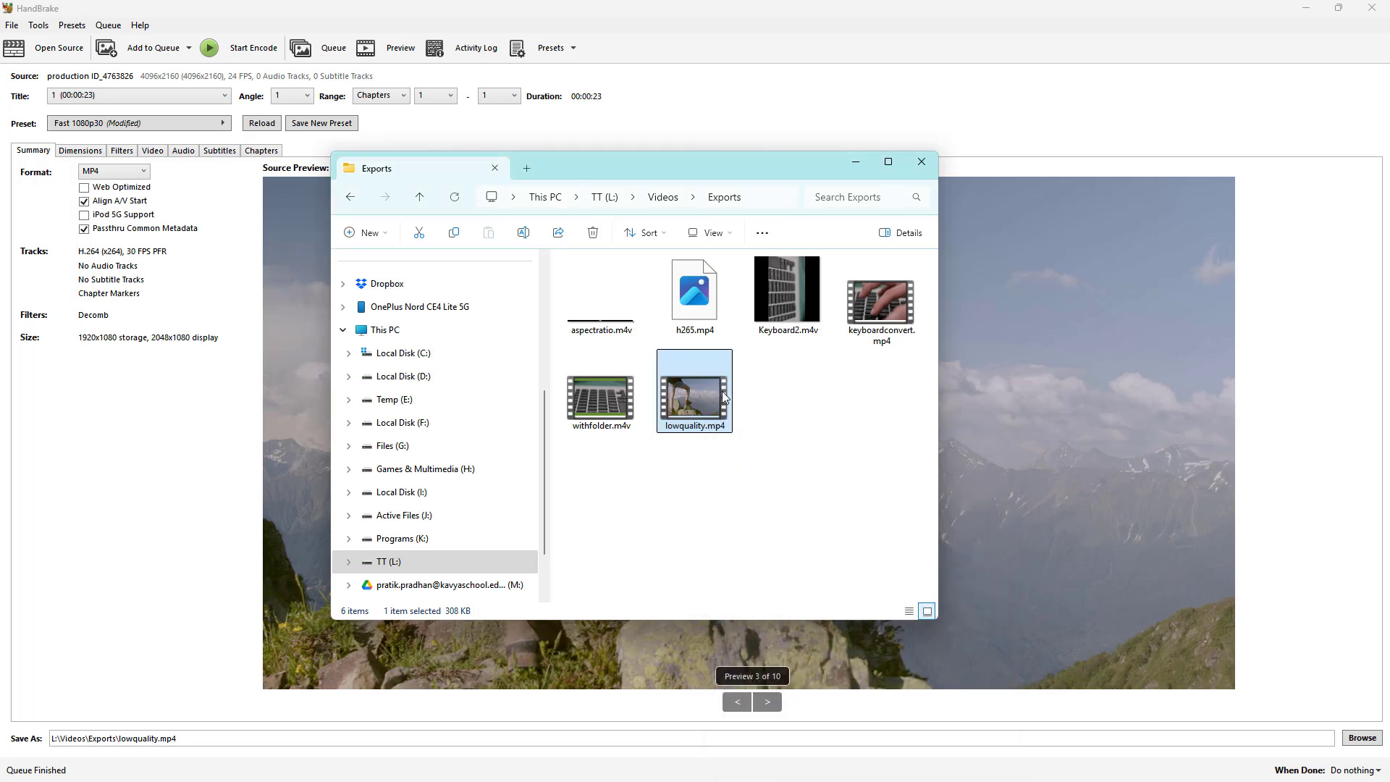